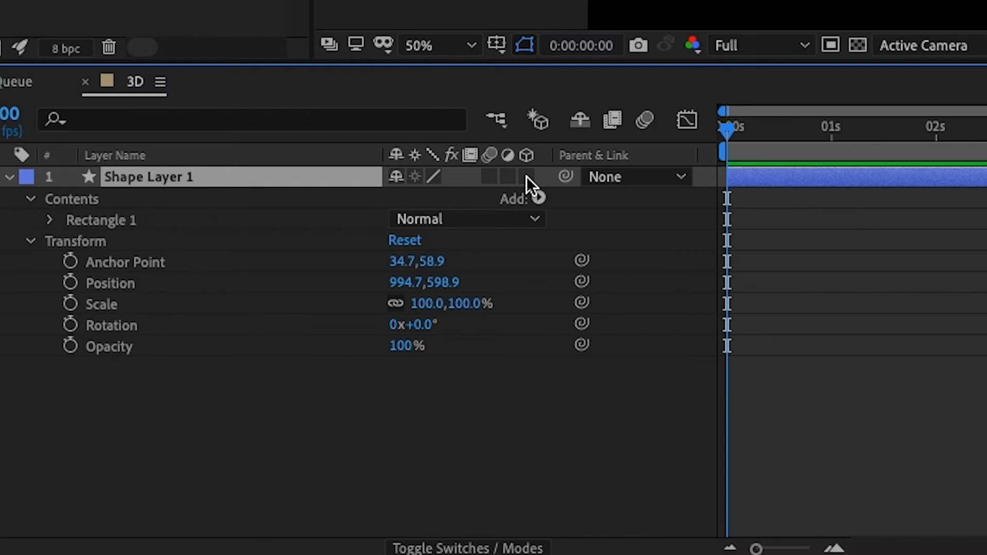
- Turn Shape Layer 1 into a 3D layer
{"action": "left_click", "coordinate": [526, 177]}
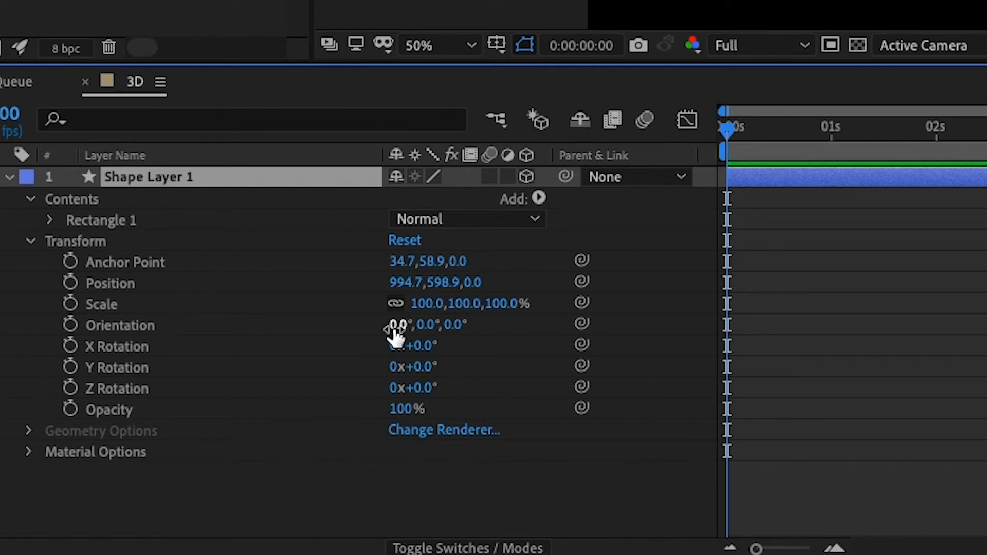
- Try an orientation of 58°, 48°, 13° on the rectangle layer and reset the Orientation property
{"action": "left_click_drag", "start_coordinate": [393, 324], "coordinate": [480, 326]}
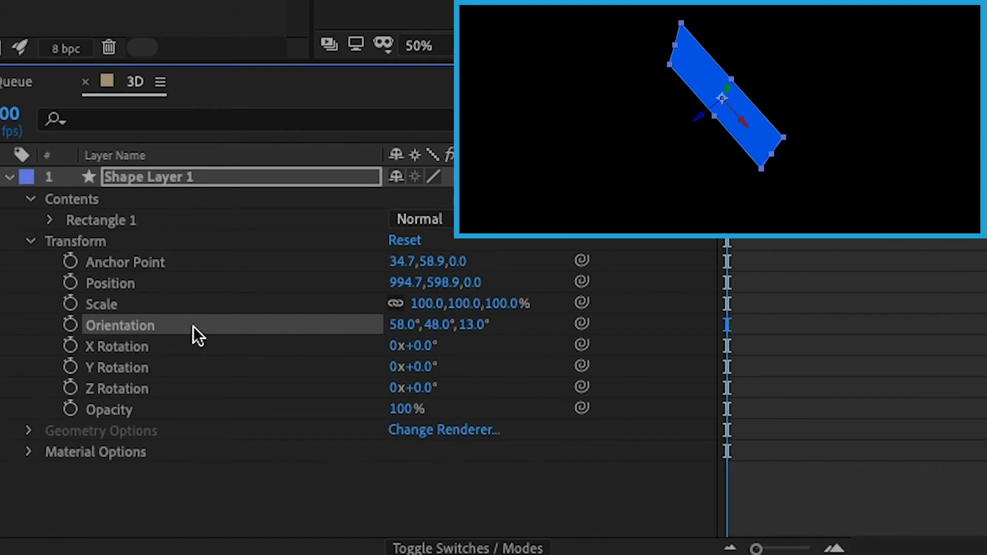
{"action": "right_click", "coordinate": [117, 336]}
{"action": "left_click", "coordinate": [197, 495]}
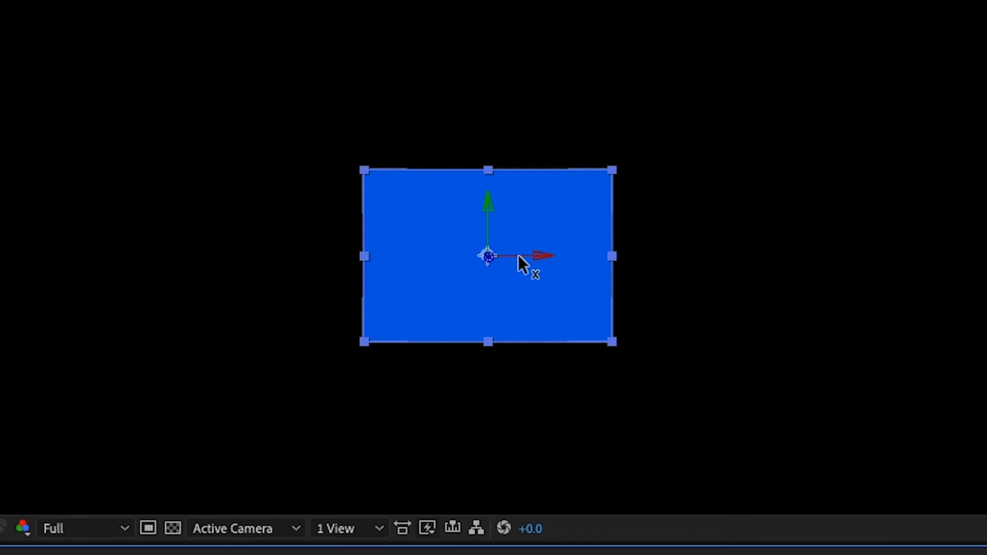
- Move the rectangle along its 3D axes to a position of about 1070.7, 618.9, 103.7
{"action": "left_click_drag", "start_coordinate": [518, 255], "coordinate": [562, 255]}
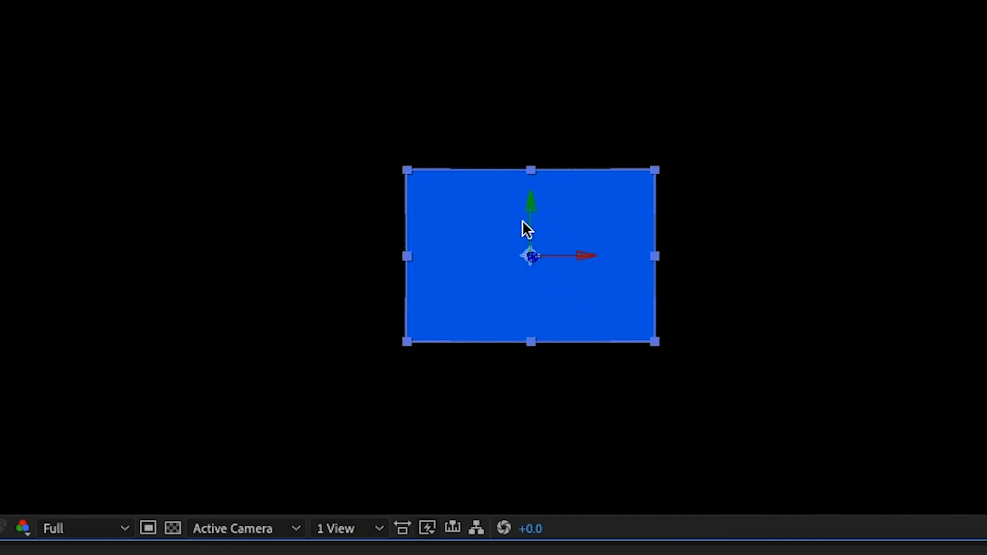
{"action": "left_click_drag", "start_coordinate": [528, 227], "coordinate": [578, 386]}
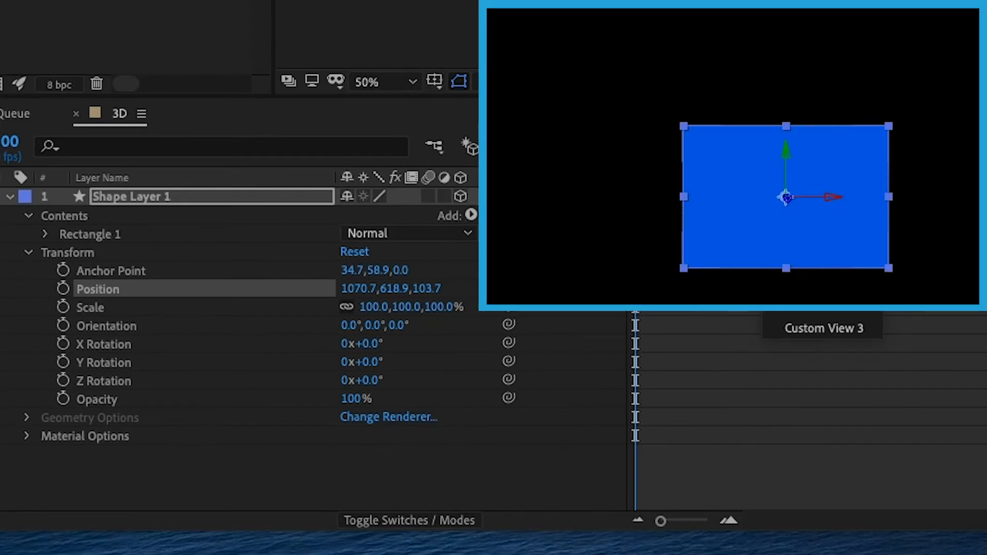
- Look at the composition from the Top view and reset the layer's Position property
{"action": "left_click", "coordinate": [802, 189]}
{"action": "key", "text": "comma"}
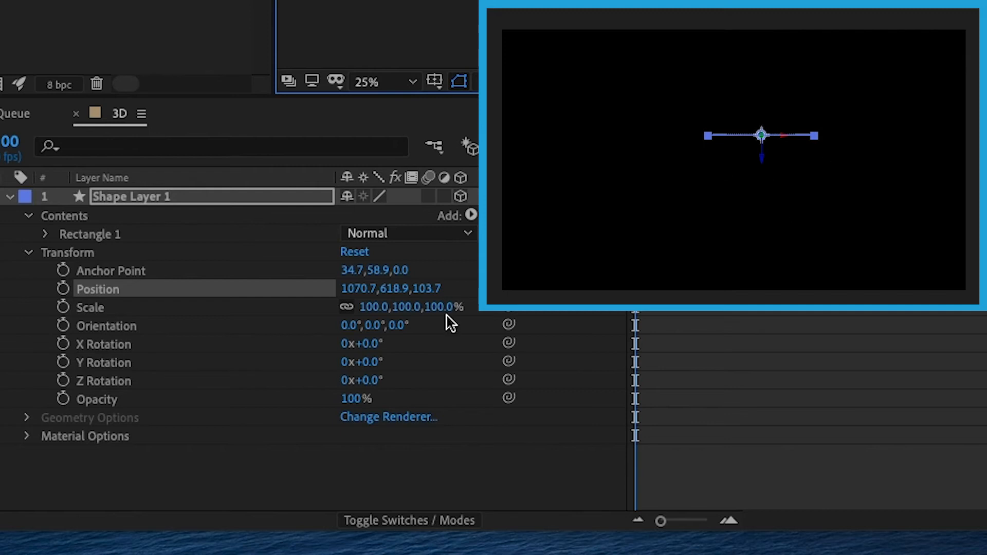
{"action": "right_click", "coordinate": [109, 298]}
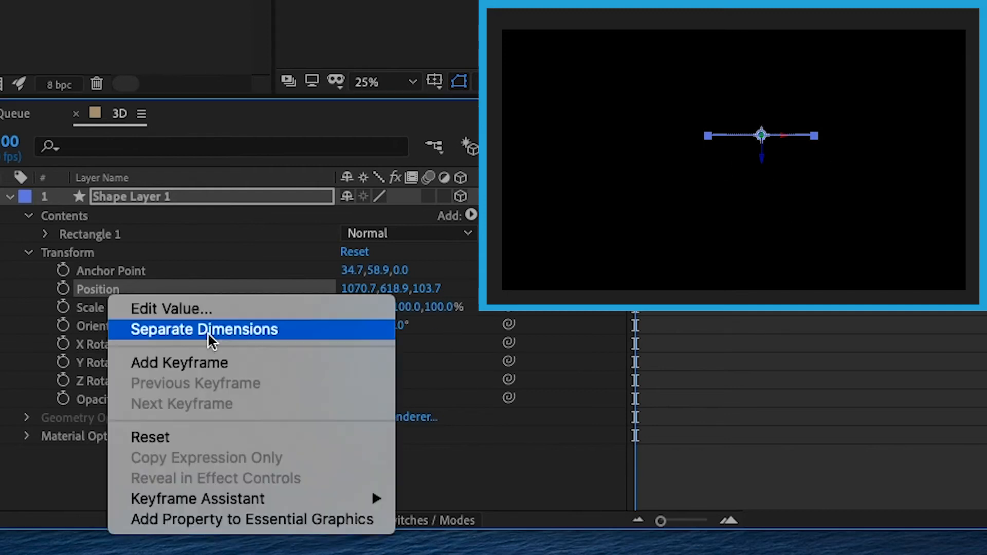
{"action": "left_click", "coordinate": [188, 439]}
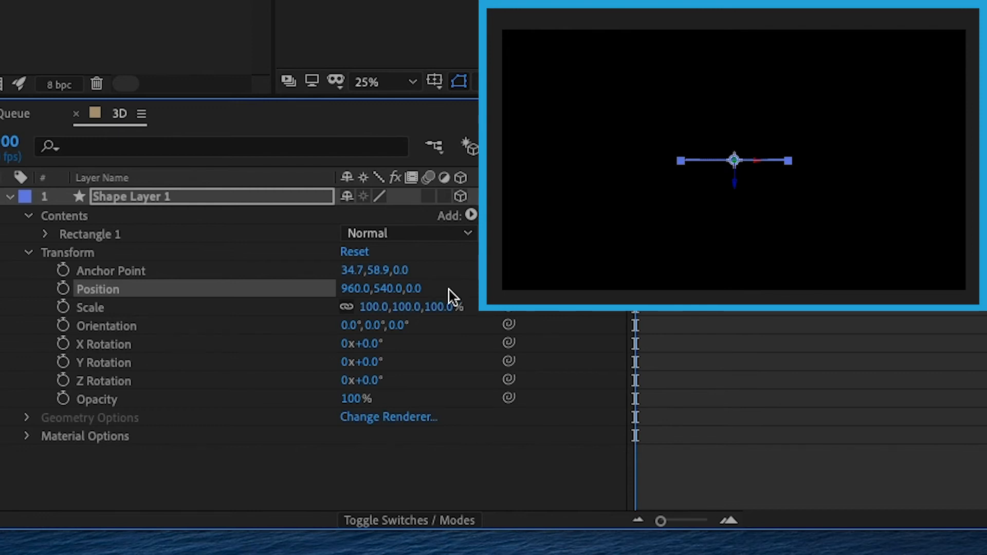
- Bring the layer forward to a Z position of -351 and switch the viewer to Active Camera
{"action": "left_click_drag", "start_coordinate": [411, 288], "coordinate": [10, 254]}
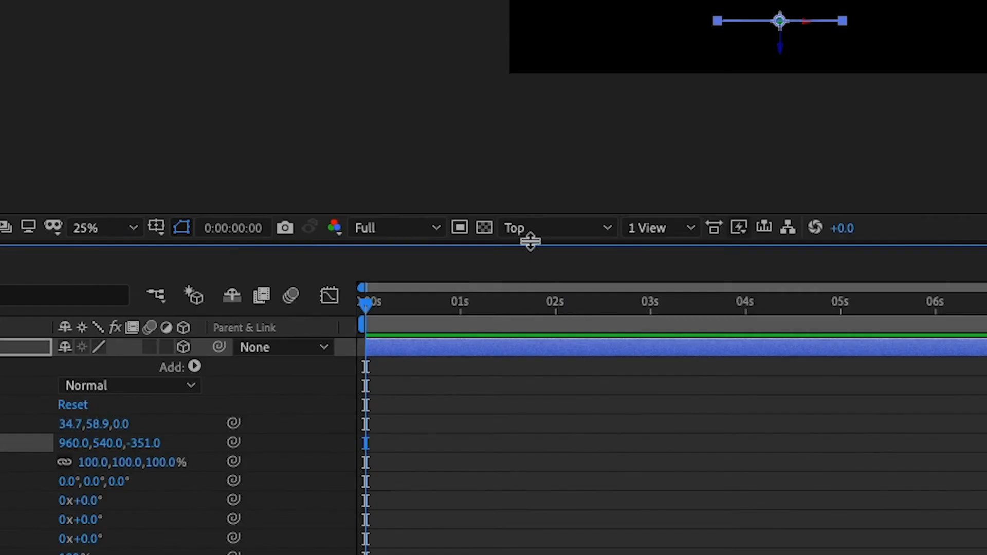
{"action": "left_click", "coordinate": [563, 232]}
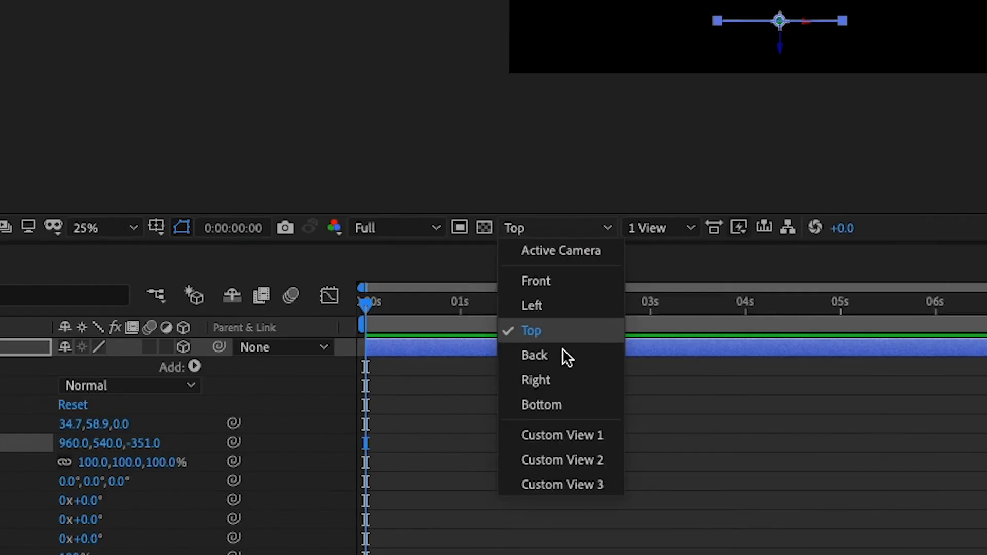
{"action": "left_click", "coordinate": [563, 256]}
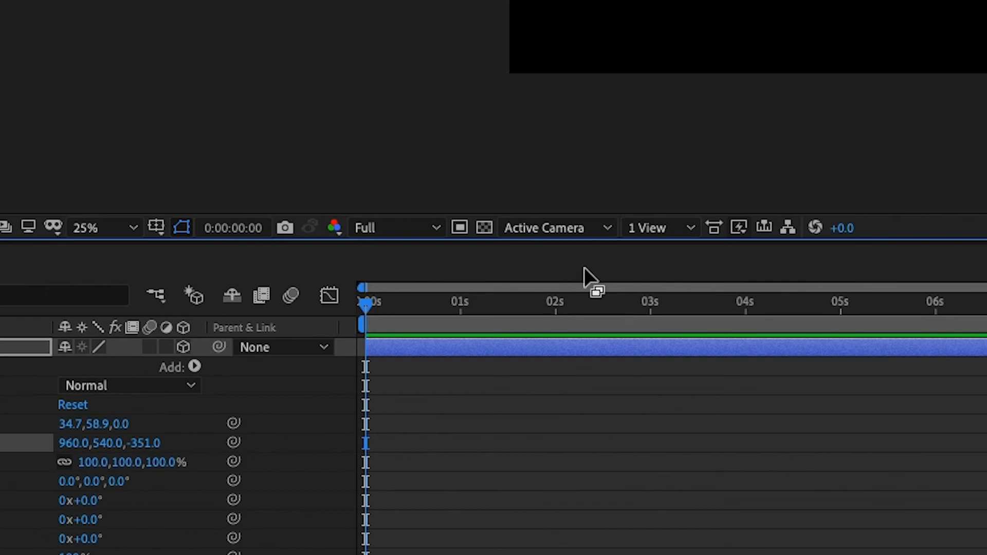
- Try different Z positions for the layer in the camera view and set its Z position to 0
{"action": "left_click_drag", "start_coordinate": [149, 442], "coordinate": [0, 421]}
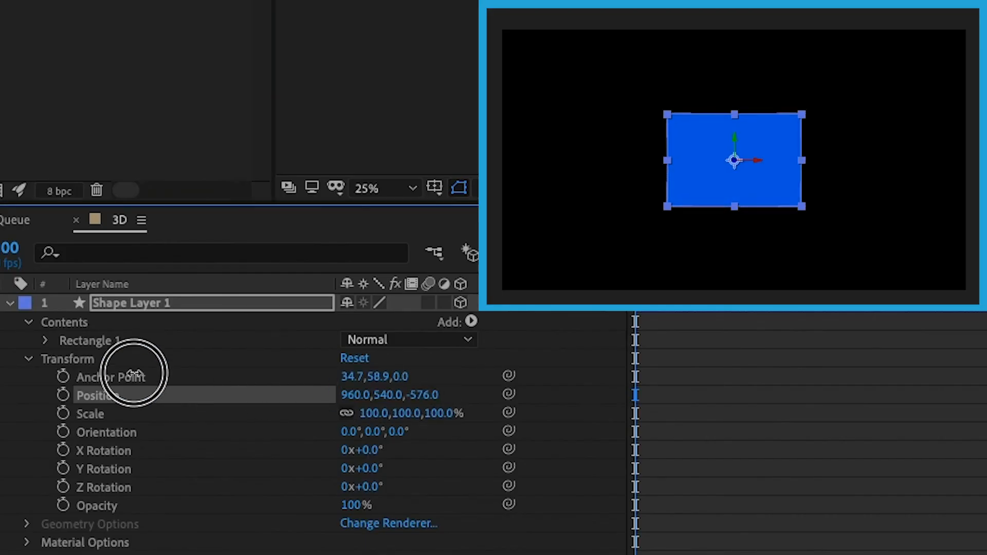
{"action": "left_click_drag", "start_coordinate": [134, 373], "coordinate": [448, 324]}
{"action": "left_click", "coordinate": [424, 395]}
{"action": "type", "text": "0"}
{"action": "key", "text": "Return"}
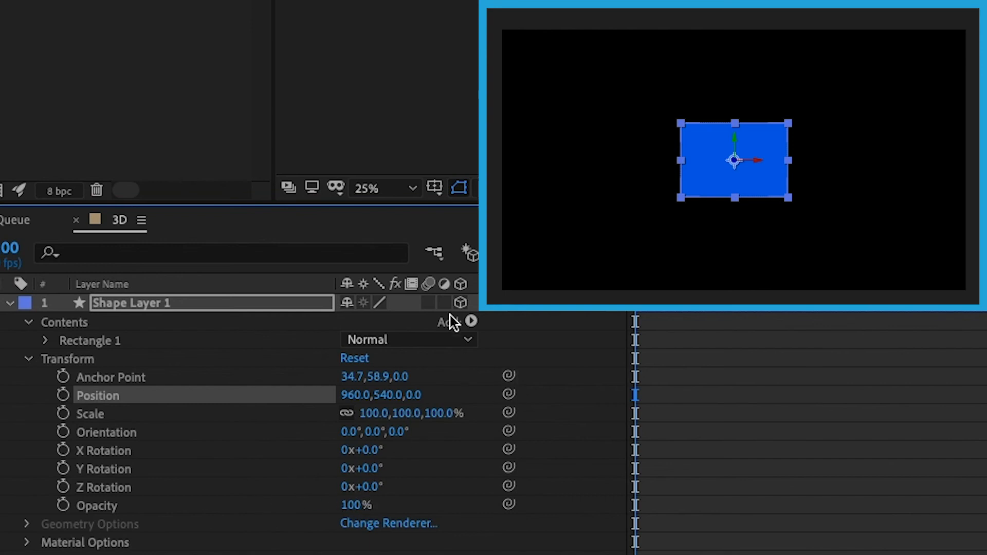
- Try a 72° rotation with the layer's 3D switched off, undo it, and make the layer 3D again
{"action": "left_click", "coordinate": [460, 302]}
{"action": "left_click_drag", "start_coordinate": [370, 432], "coordinate": [423, 411]}
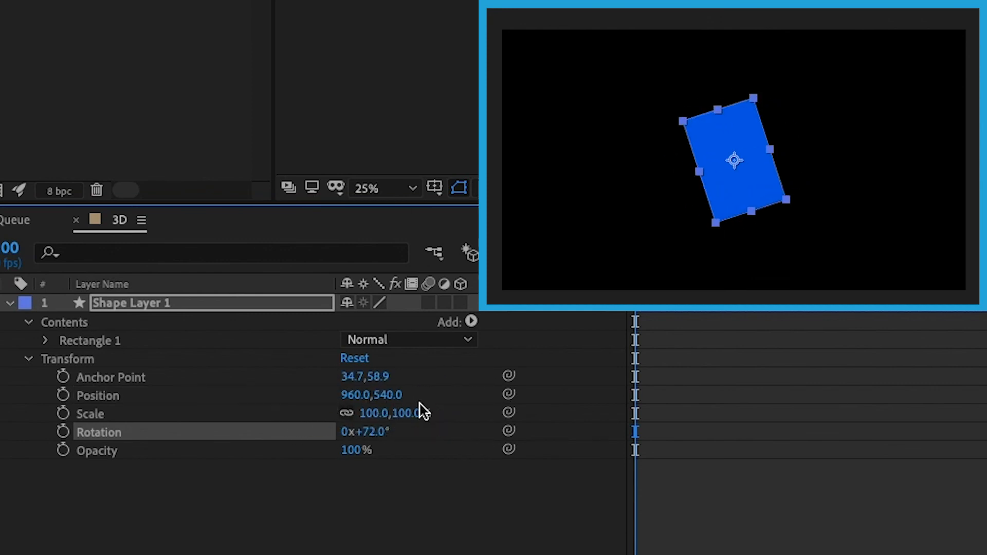
{"action": "key", "text": "ctrl+z"}
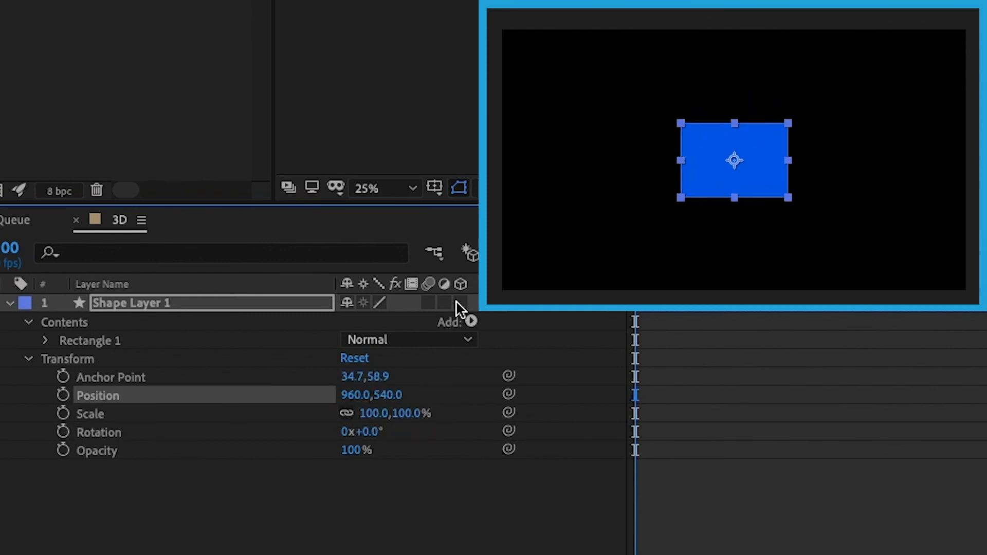
{"action": "left_click", "coordinate": [460, 302]}
- Try an X Rotation of 13° and a Y Rotation of -14°, and reset all three rotation properties
{"action": "left_click_drag", "start_coordinate": [375, 449], "coordinate": [524, 506]}
{"action": "key", "text": "ctrl+z"}
{"action": "left_click", "coordinate": [145, 433]}
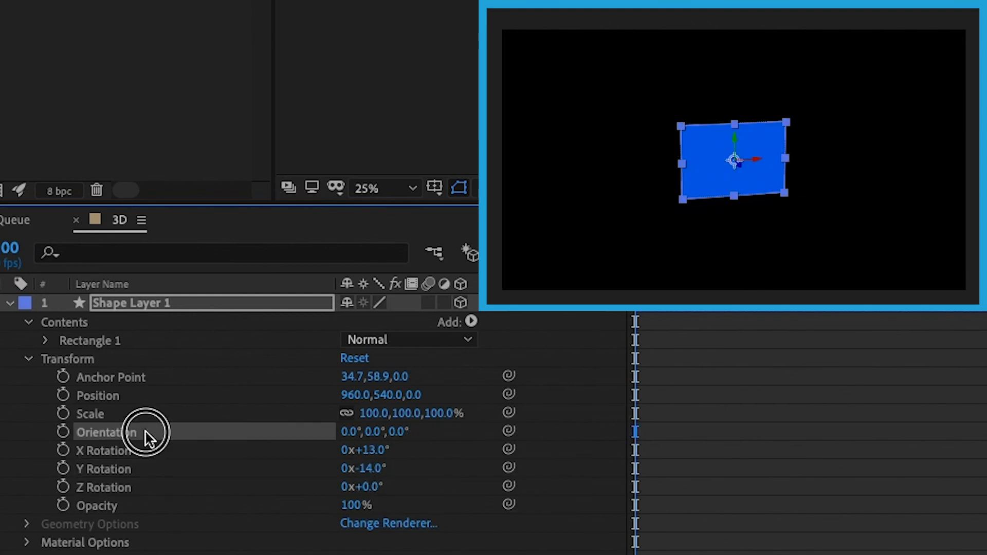
{"action": "left_click", "coordinate": [108, 451]}
{"action": "left_click", "coordinate": [107, 486], "text": "shift"}
{"action": "right_click", "coordinate": [108, 486]}
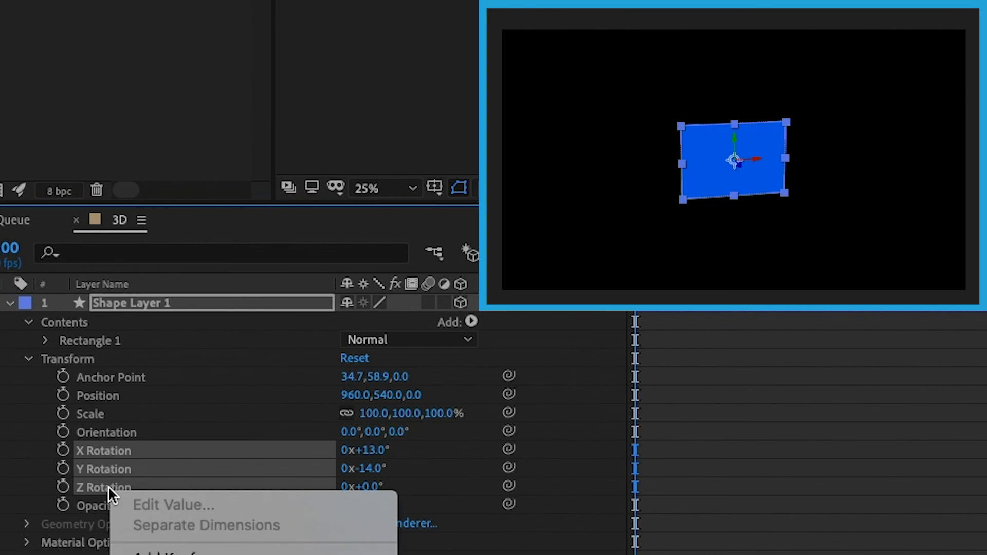
{"action": "left_click", "coordinate": [175, 552]}
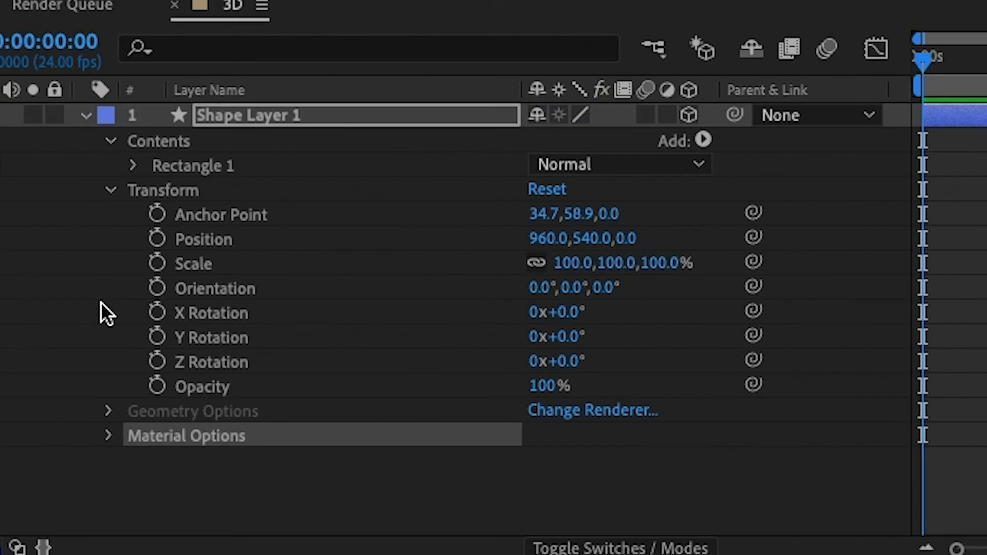
- Examine the layer's Material Options, including its shadow, light and specular settings, and collapse them
{"action": "left_click", "coordinate": [257, 452]}
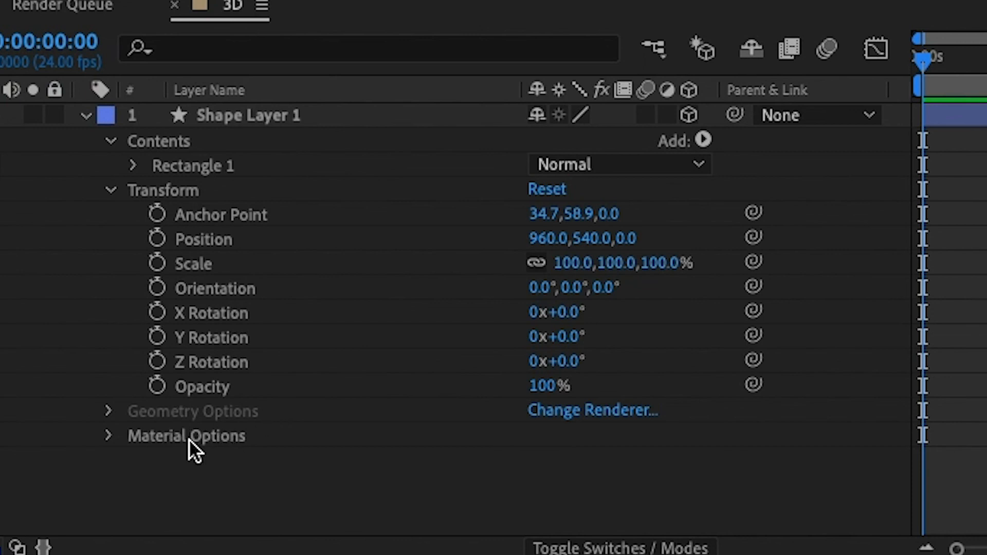
{"action": "left_click", "coordinate": [109, 438]}
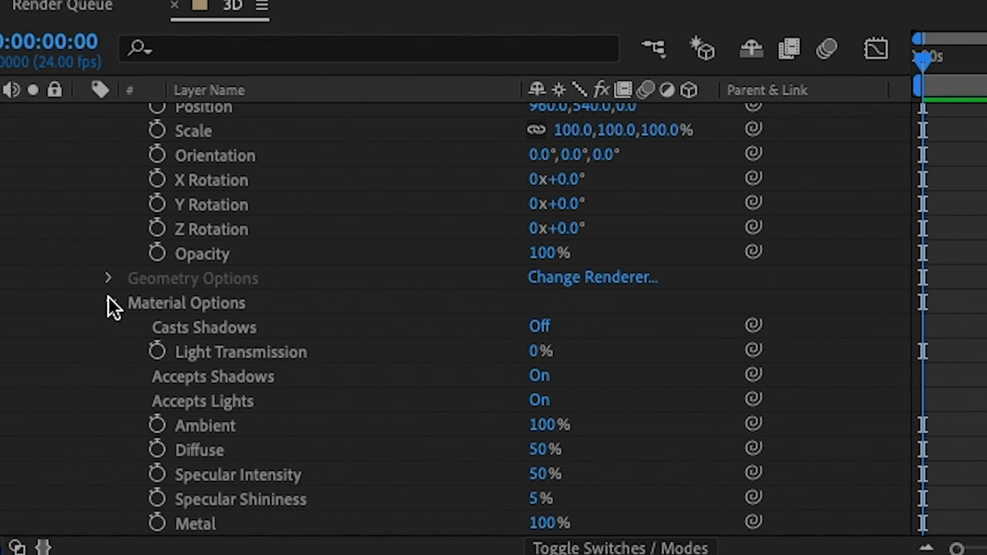
{"action": "left_click", "coordinate": [109, 303]}
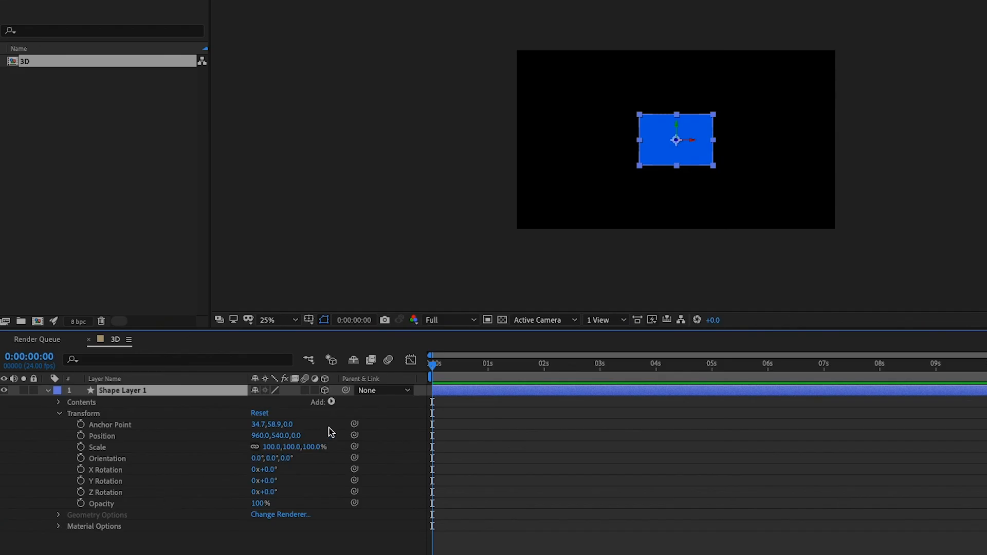